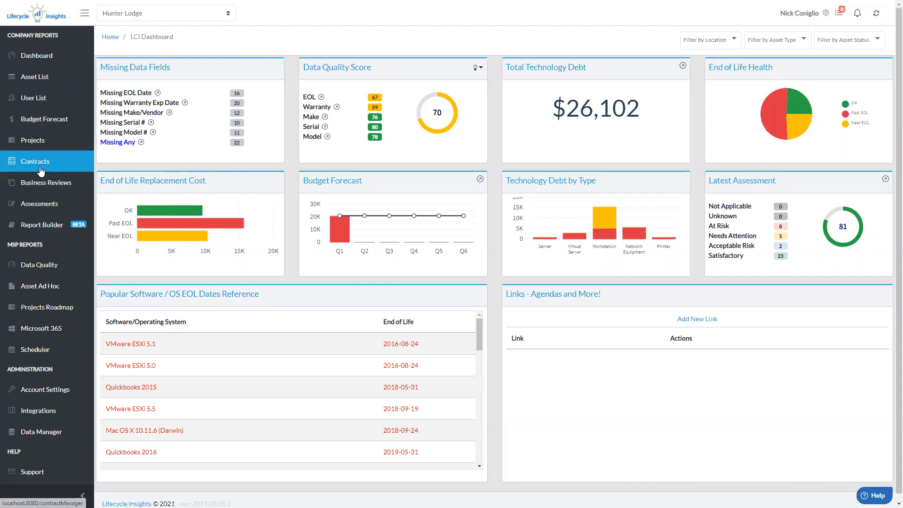
# Start a new contract for Hunter Lodge with the vendor name Threat Detection Services
pyautogui.click(39, 168)
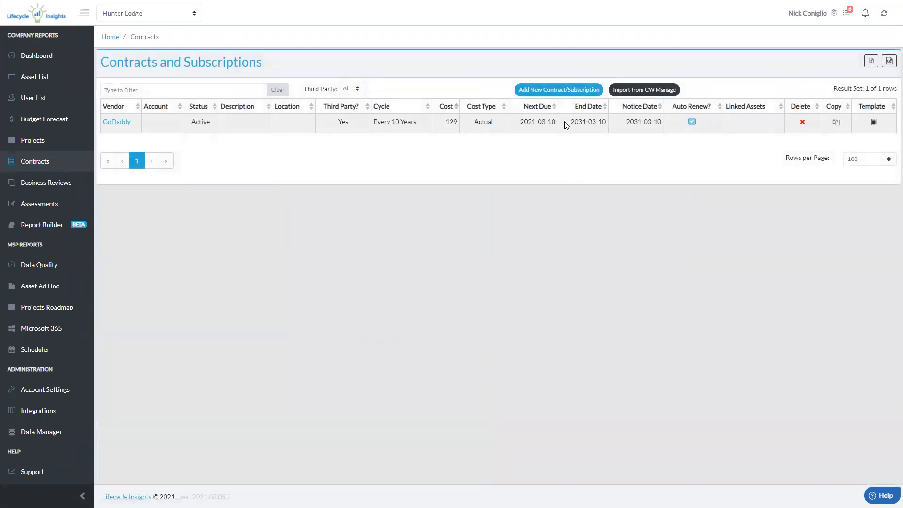
pyautogui.click(564, 96)
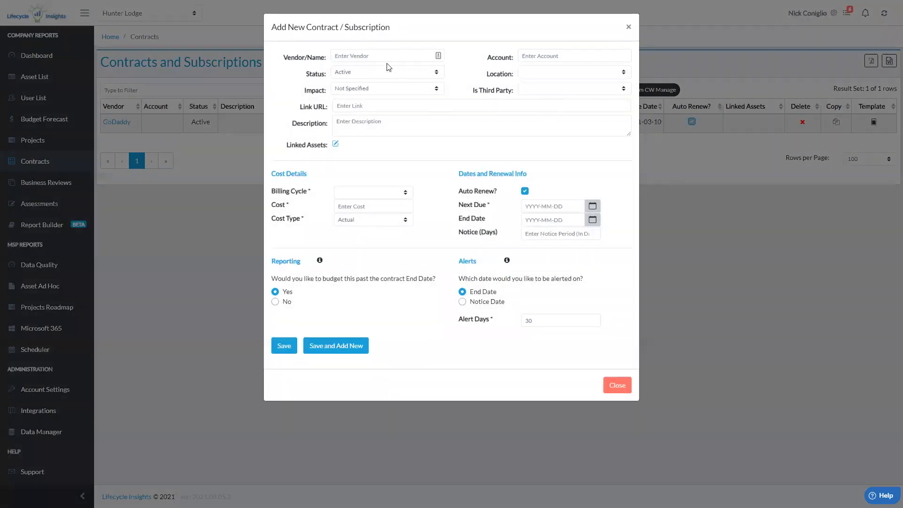
pyautogui.click(378, 55)
pyautogui.write('T')
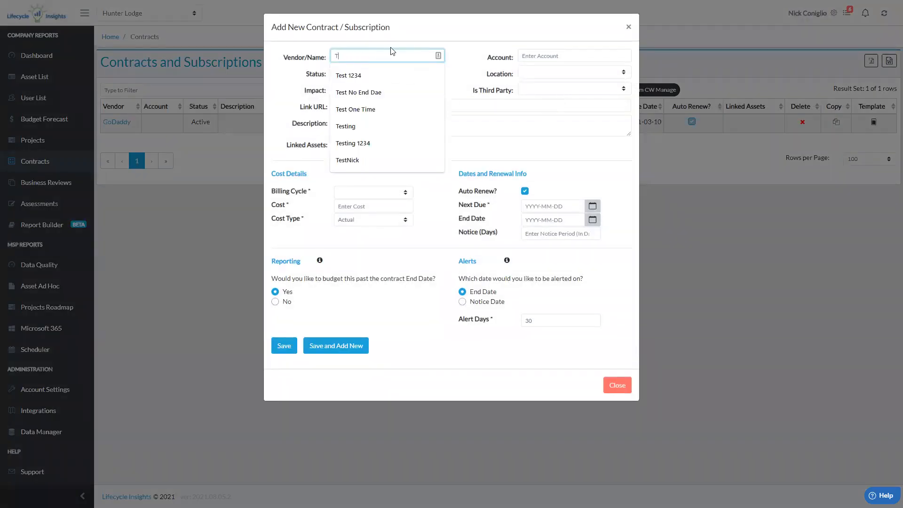
pyautogui.write('hreat')
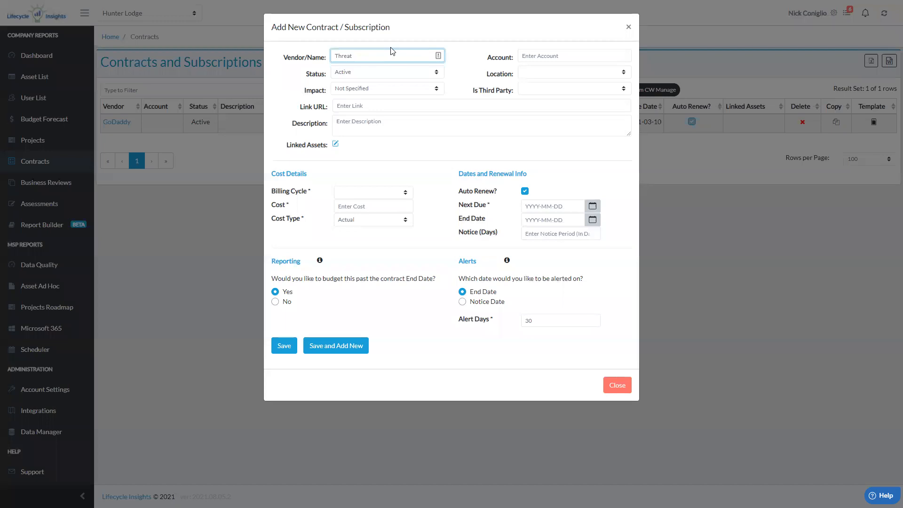
pyautogui.write(' Detection Serv')
pyautogui.press('BackSpace')
pyautogui.press('BackSpace')
pyautogui.write('ervices')
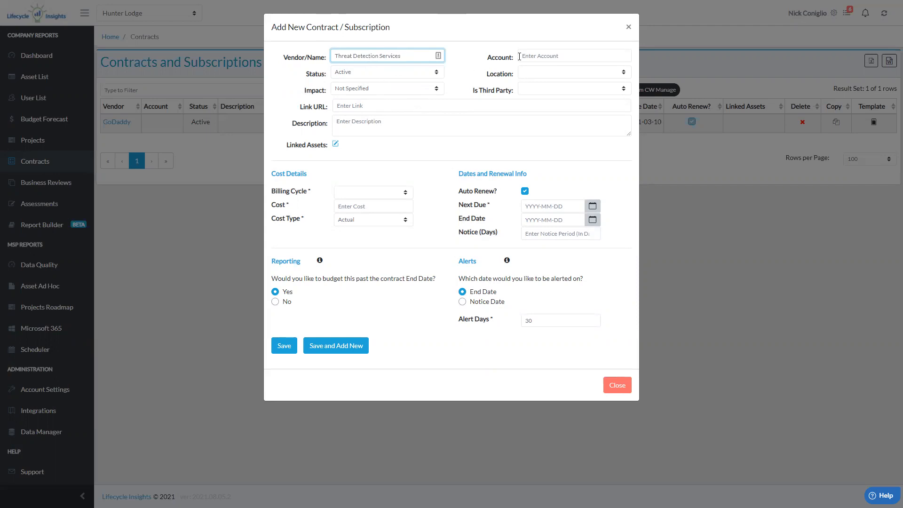
# Set the contract's location to Main, third party to No, and its link URL to the previously used staging.connectwisedev.com address
pyautogui.click(541, 76)
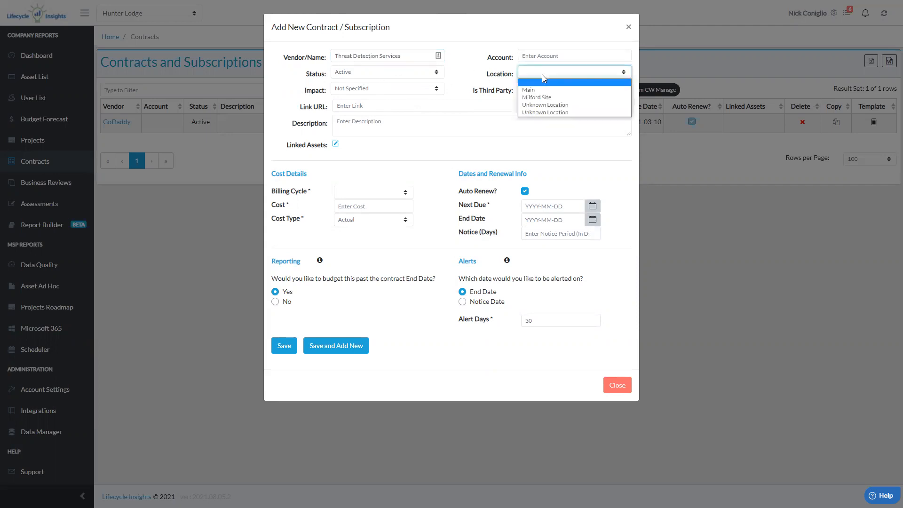
pyautogui.click(542, 90)
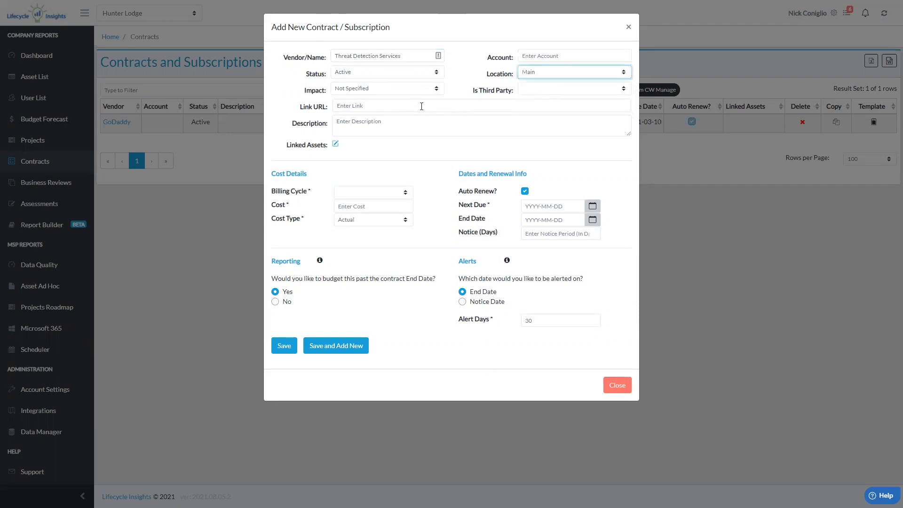
pyautogui.click(603, 94)
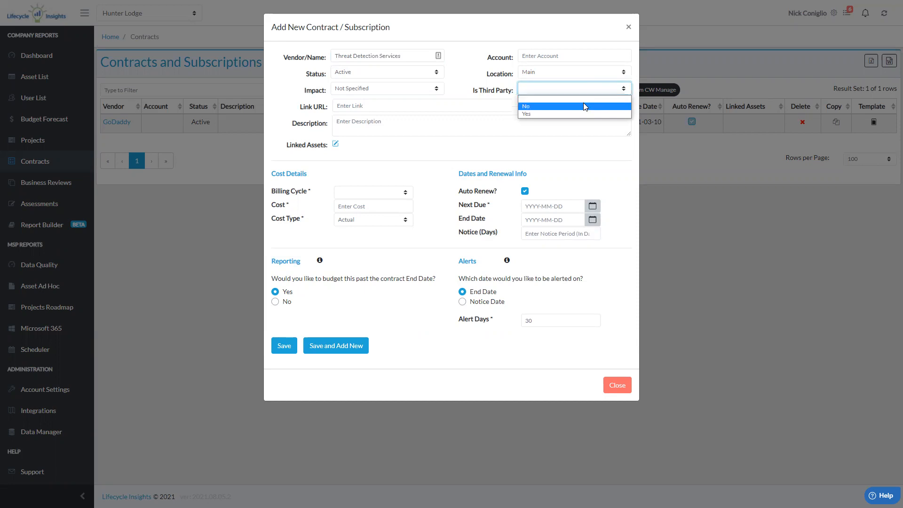
pyautogui.click(583, 105)
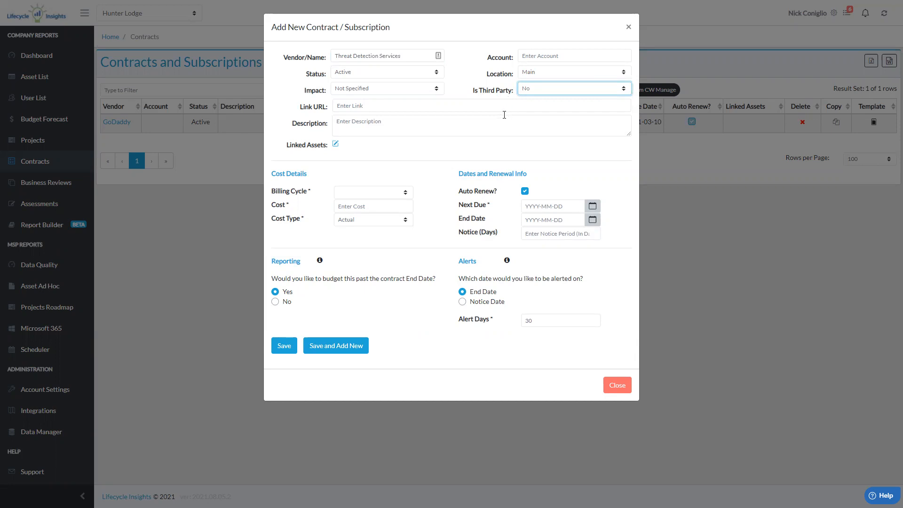
pyautogui.click(374, 106)
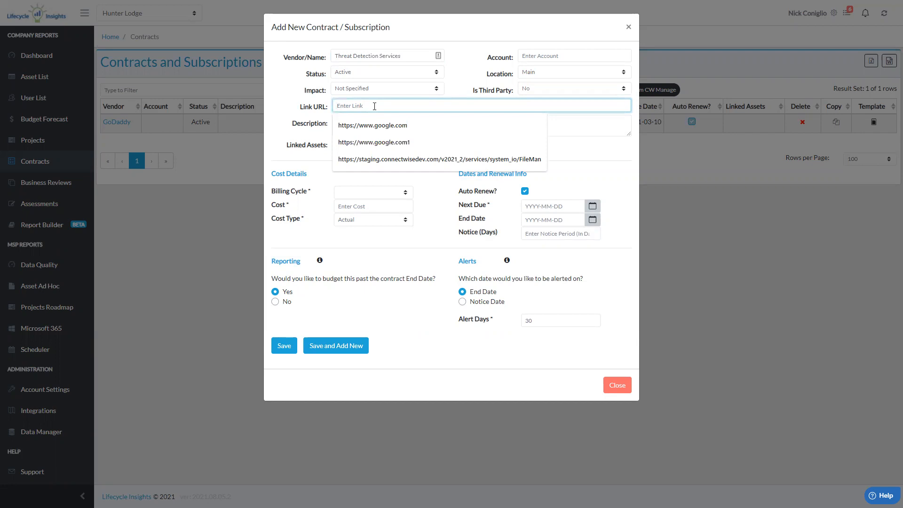
pyautogui.click(372, 159)
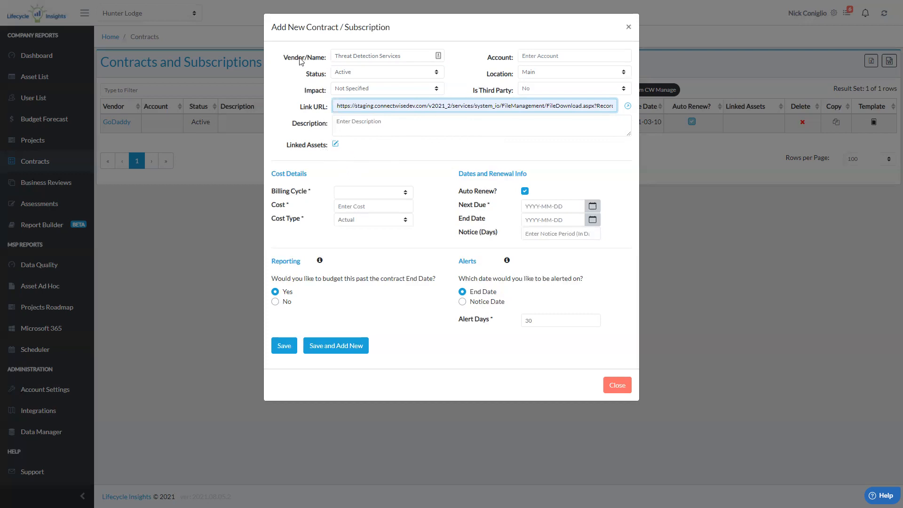
# Link the assets HP2UA0290DVJ, BRANDYWINEHV01 and BRANDYWINEAP01 to the contract
pyautogui.click(335, 144)
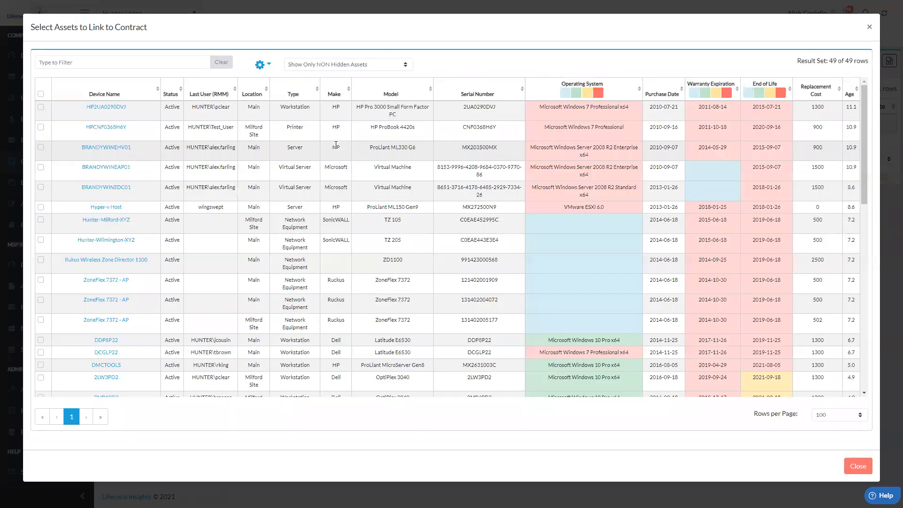
pyautogui.click(41, 106)
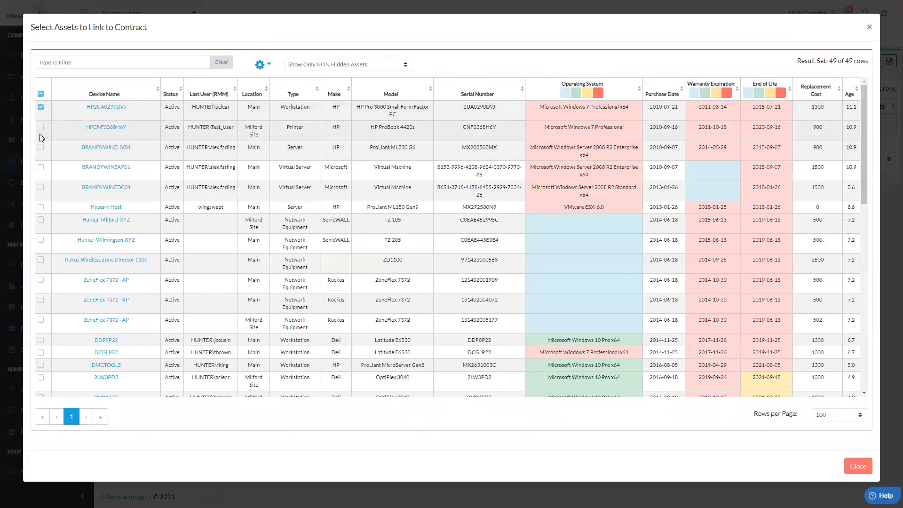
pyautogui.click(41, 148)
pyautogui.click(41, 167)
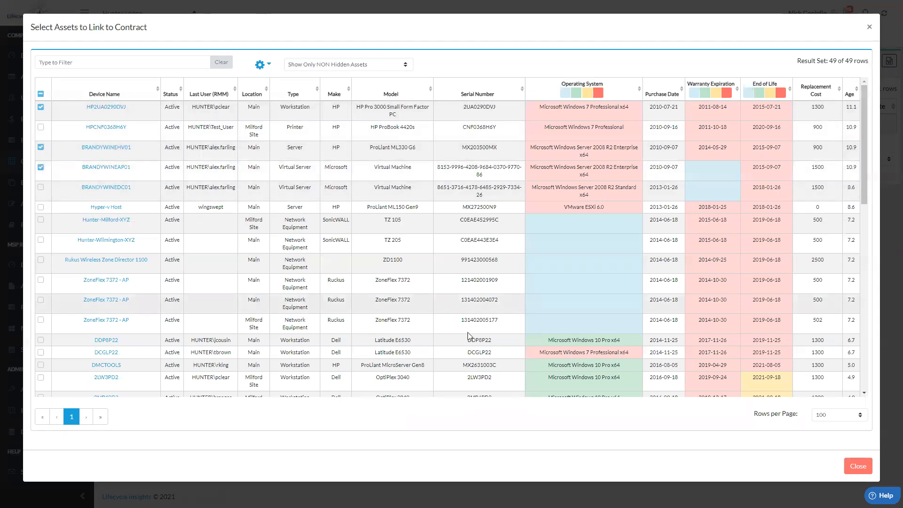
pyautogui.click(857, 466)
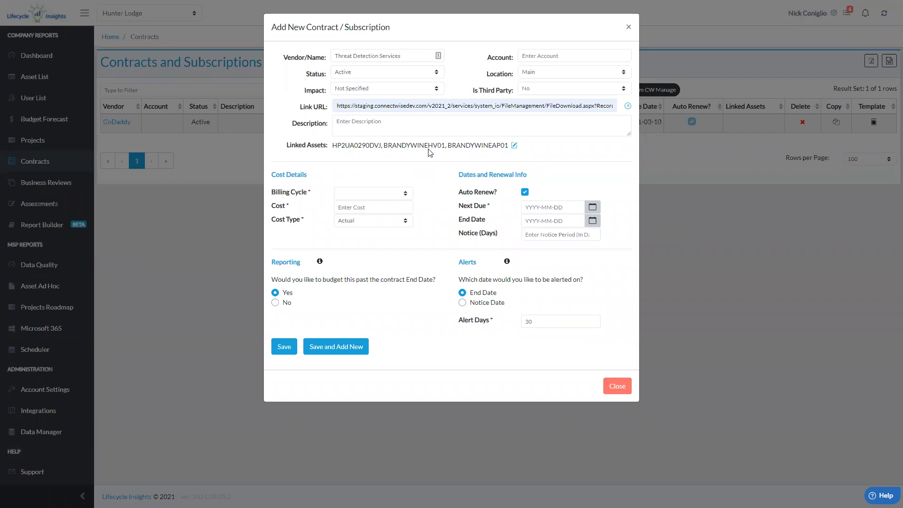
# Set the contract's billing cycle to Monthly and its cost to 1500
pyautogui.click(406, 196)
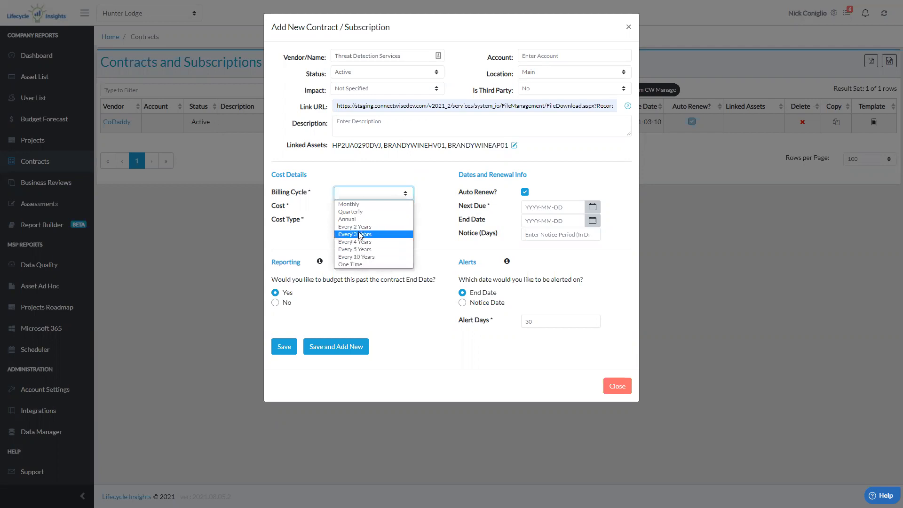
pyautogui.click(349, 204)
pyautogui.click(358, 208)
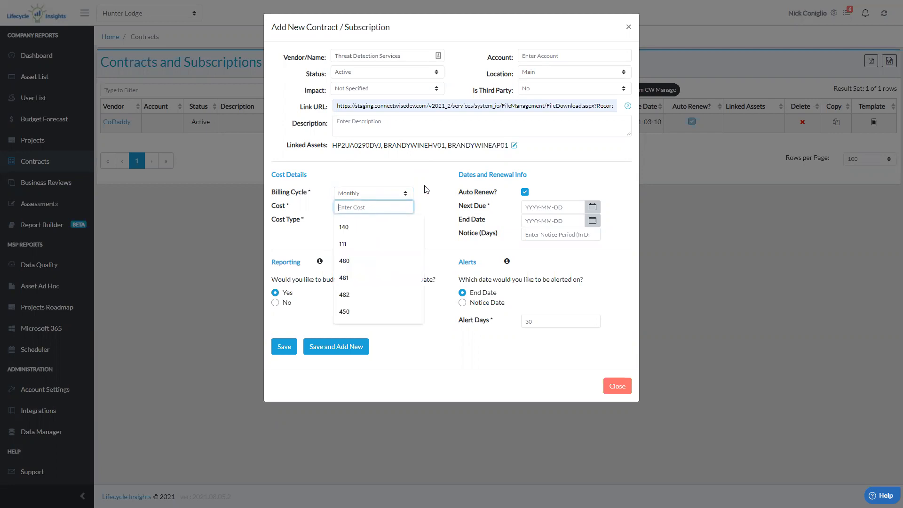
pyautogui.write('1500')
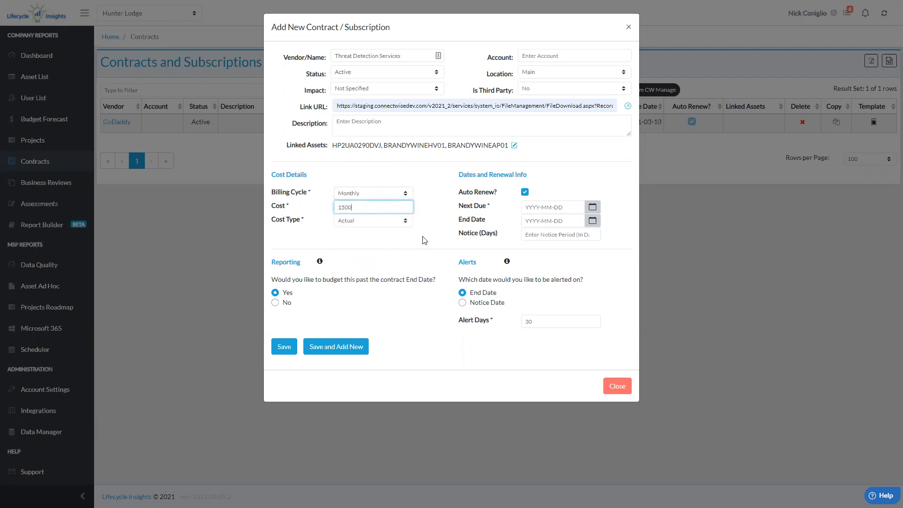
# Set the next due date to 2021-08-13 and the notice period to 30 days, and save the contract
pyautogui.click(592, 208)
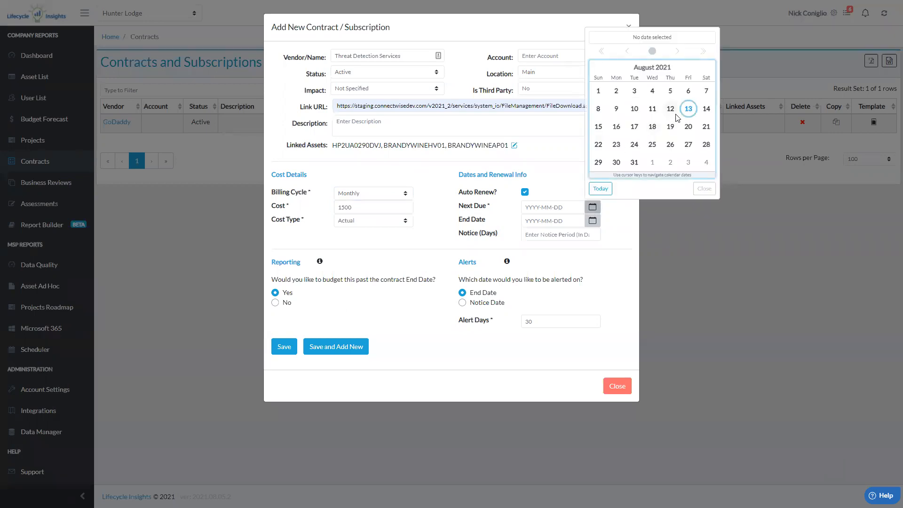
pyautogui.click(688, 110)
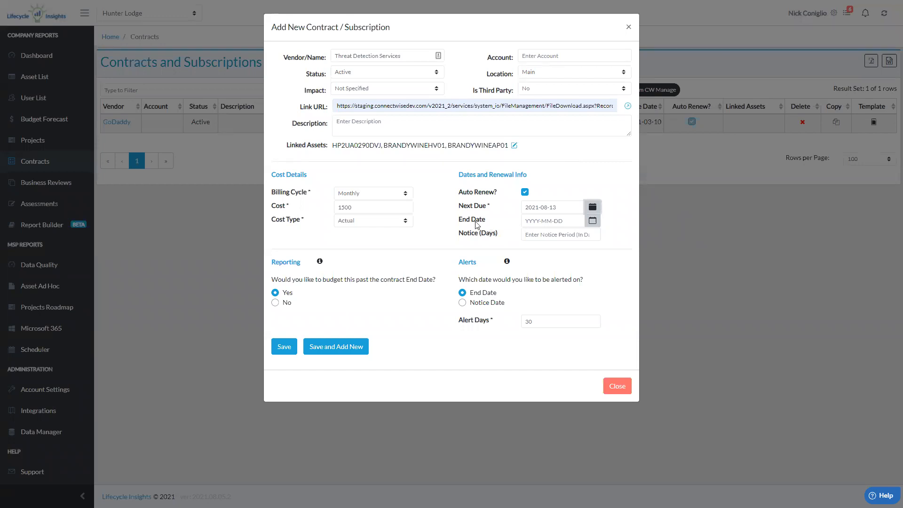
pyautogui.click(542, 234)
pyautogui.write('30')
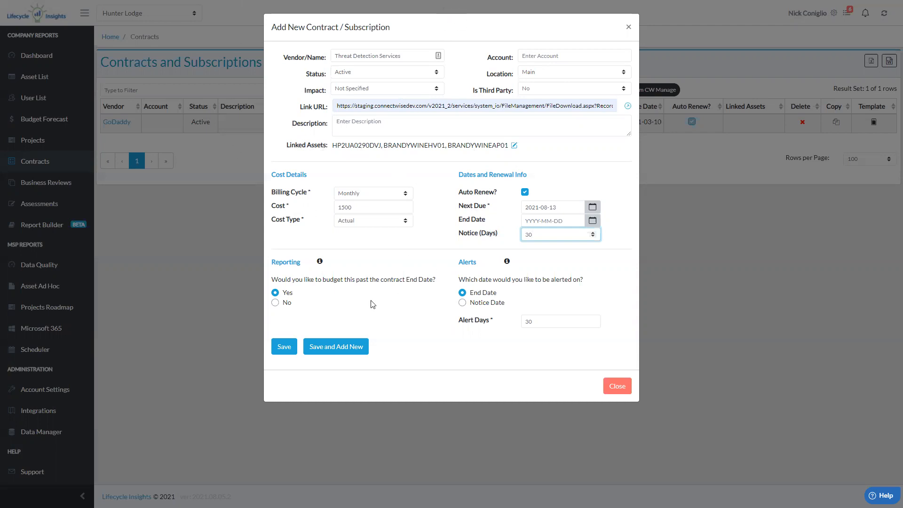
pyautogui.click(284, 346)
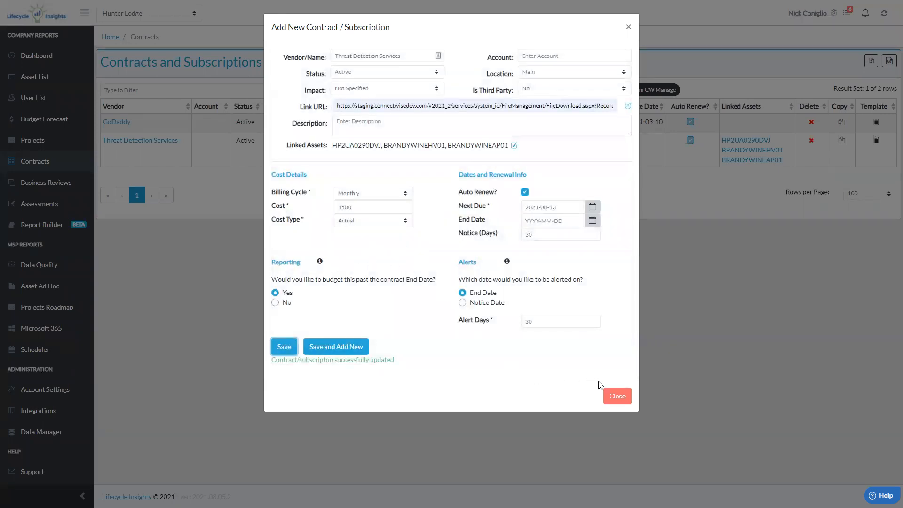
pyautogui.click(615, 396)
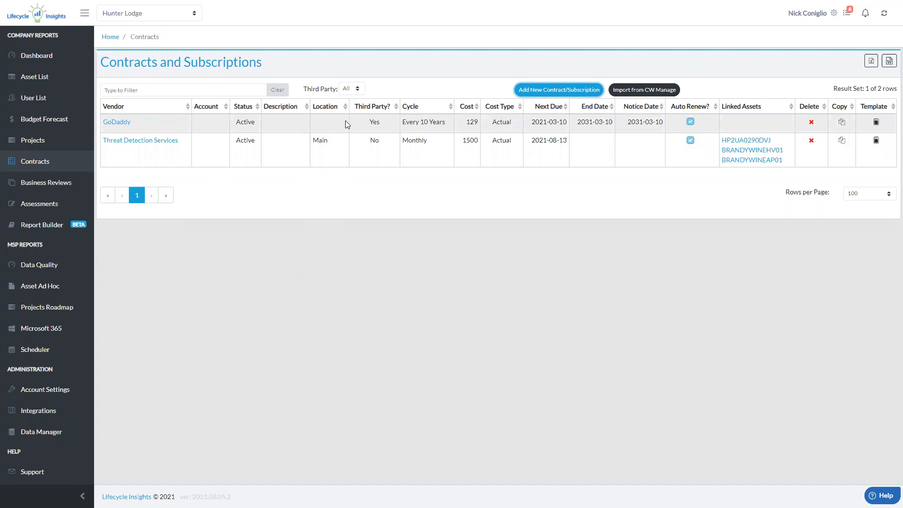
# Filter the contracts list by third party No and Yes in turn, and return it to All
pyautogui.click(356, 89)
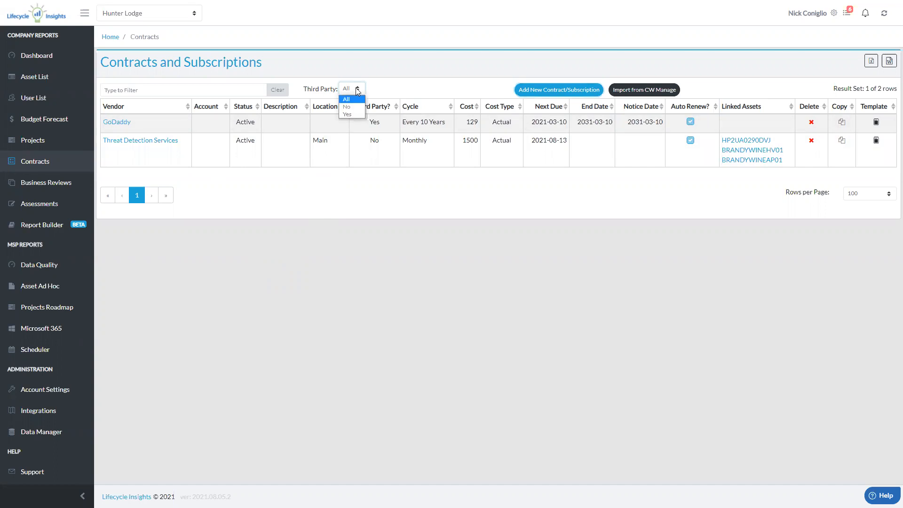
pyautogui.click(356, 111)
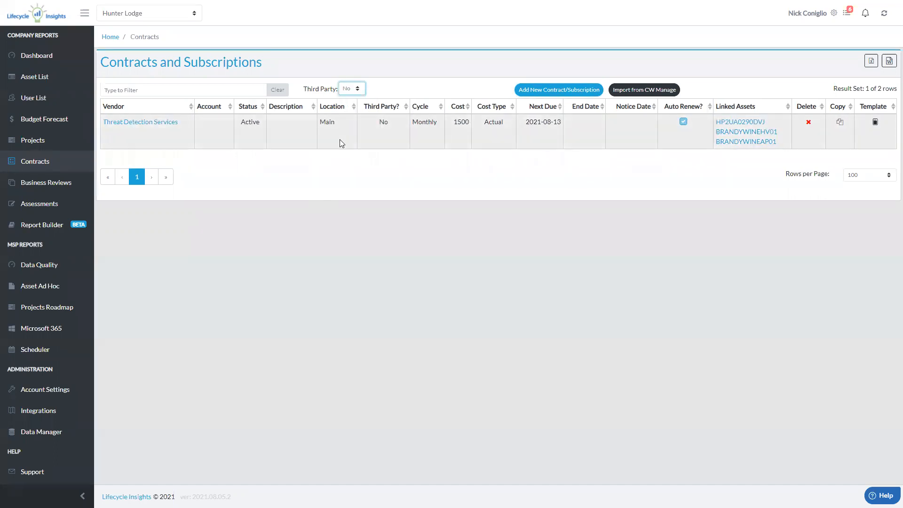
pyautogui.click(350, 90)
pyautogui.click(352, 115)
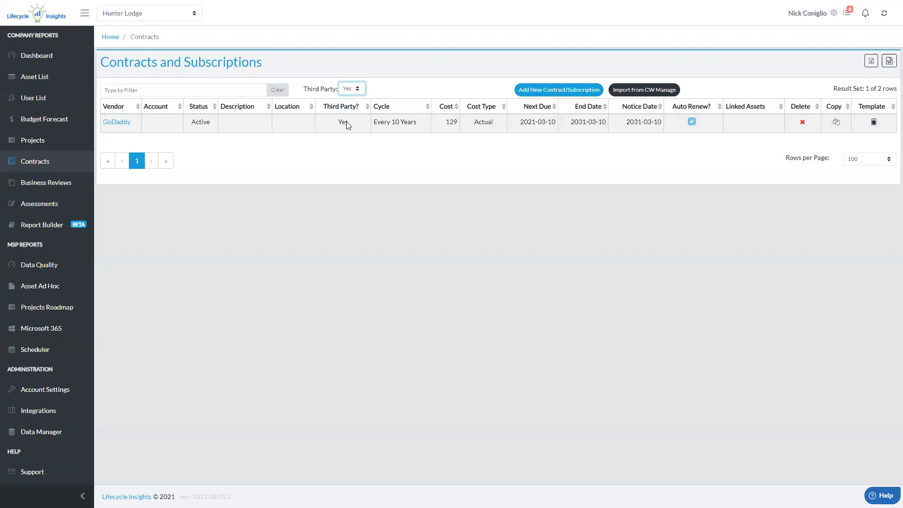
pyautogui.click(351, 89)
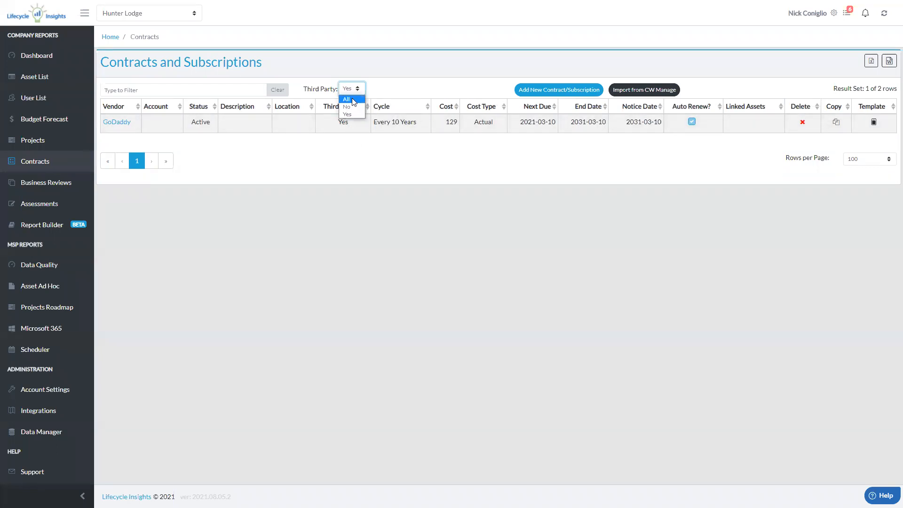
pyautogui.click(354, 98)
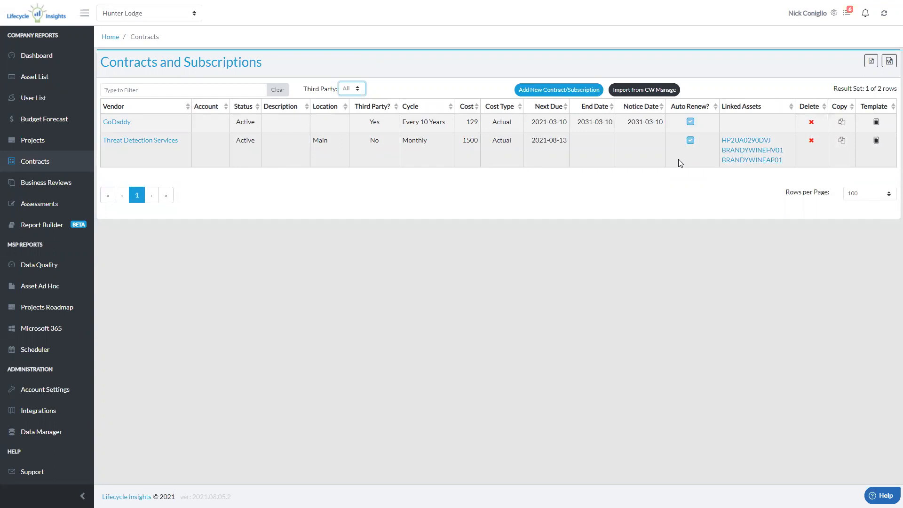
# Check the linked contracts in the asset details of HP2UA0290DVJ and close them
pyautogui.click(734, 141)
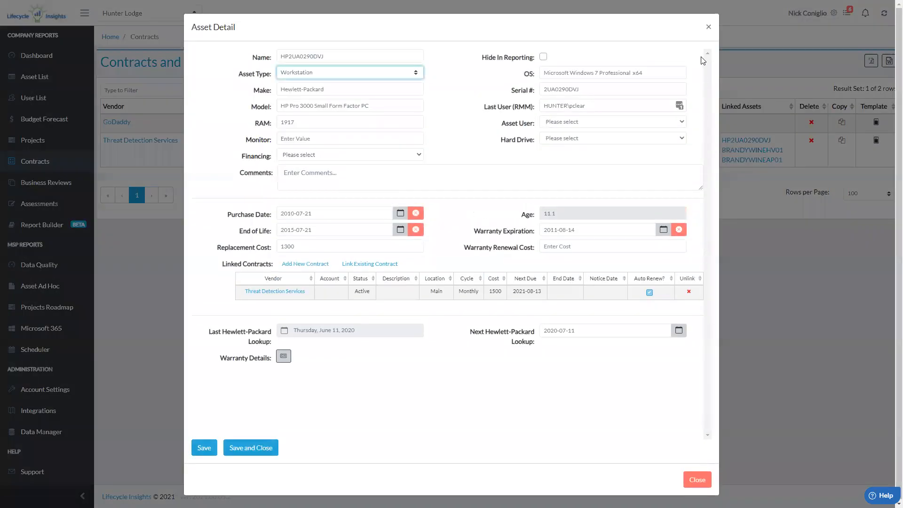
pyautogui.click(708, 27)
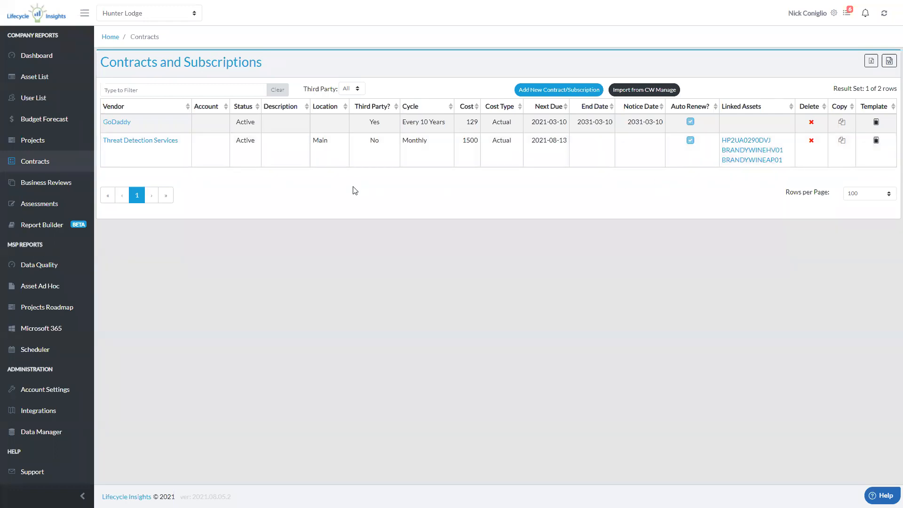
# Add the Contracts column to the Asset List for Hunter Lodge and save the column setup
pyautogui.click(42, 90)
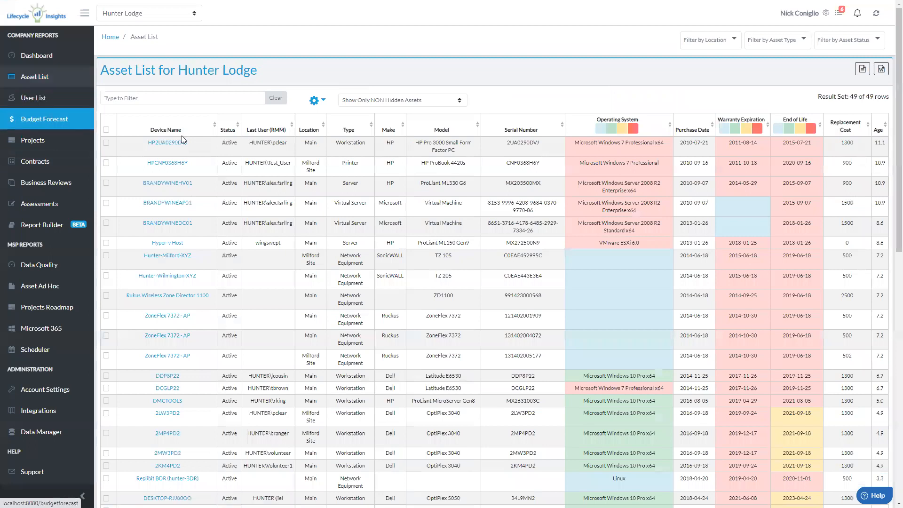
pyautogui.click(322, 101)
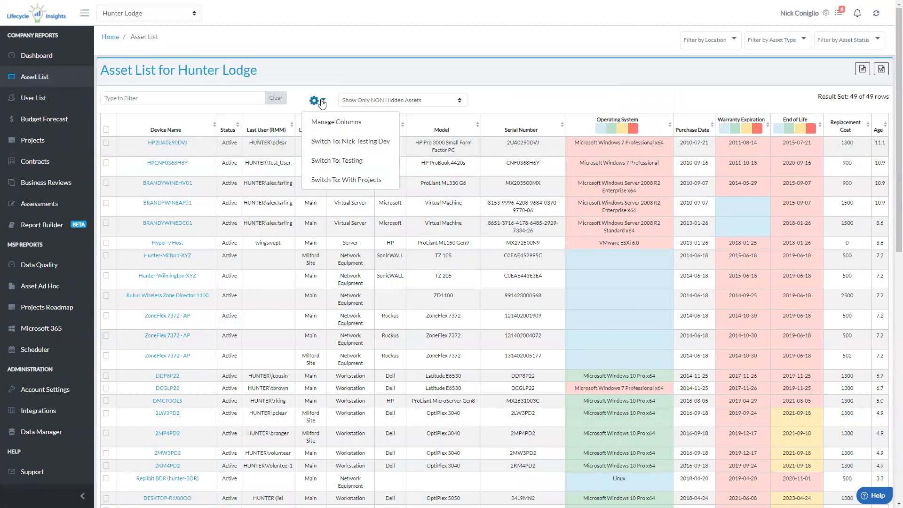
pyautogui.click(325, 122)
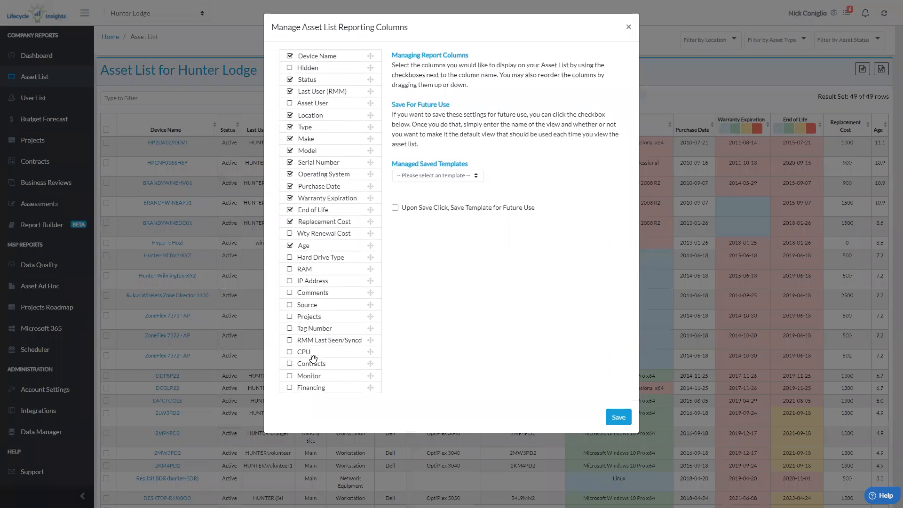
pyautogui.click(289, 364)
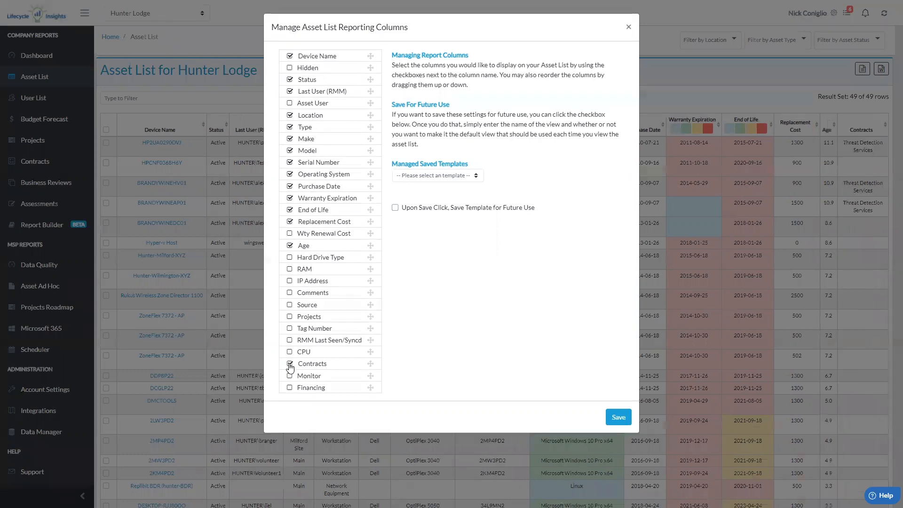
pyautogui.click(616, 417)
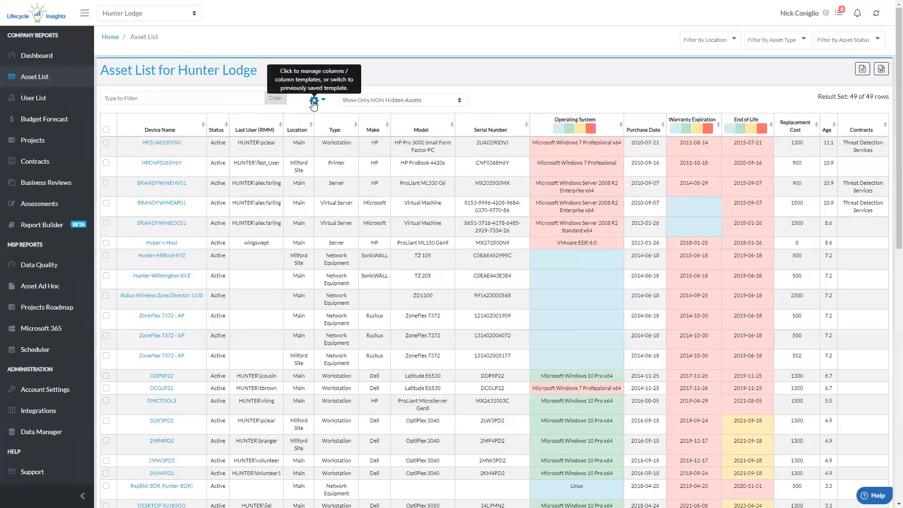
# Select asset BRANDYWINEAP01 and look through the available bulk actions for linking it to contracts
pyautogui.click(105, 204)
pyautogui.click(188, 116)
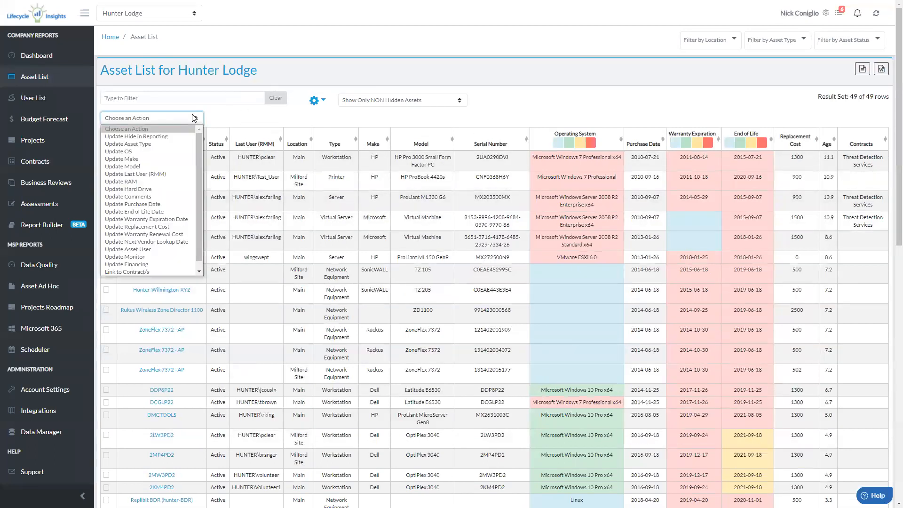
pyautogui.scroll(-3, 146, 226)
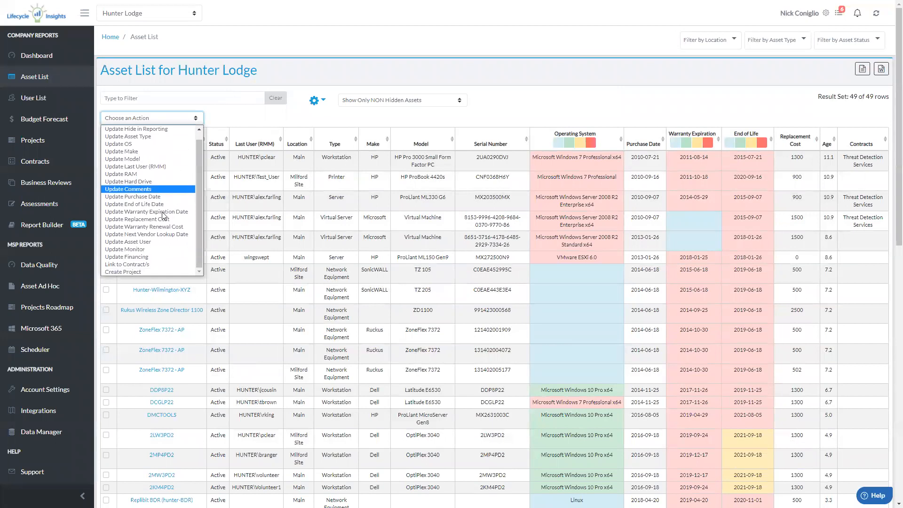
pyautogui.click(245, 117)
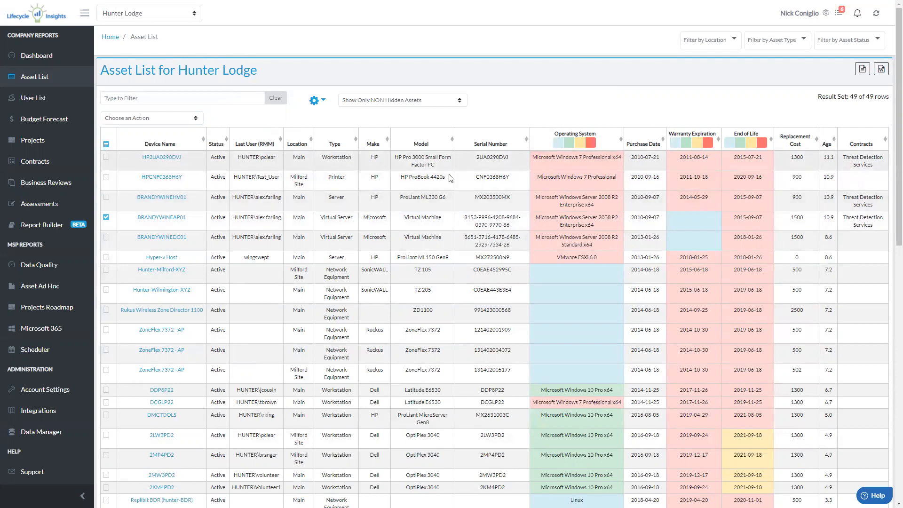
# Open the contracts list and check the delete confirmation for the GoDaddy contract, cancelling the deletion
pyautogui.click(42, 170)
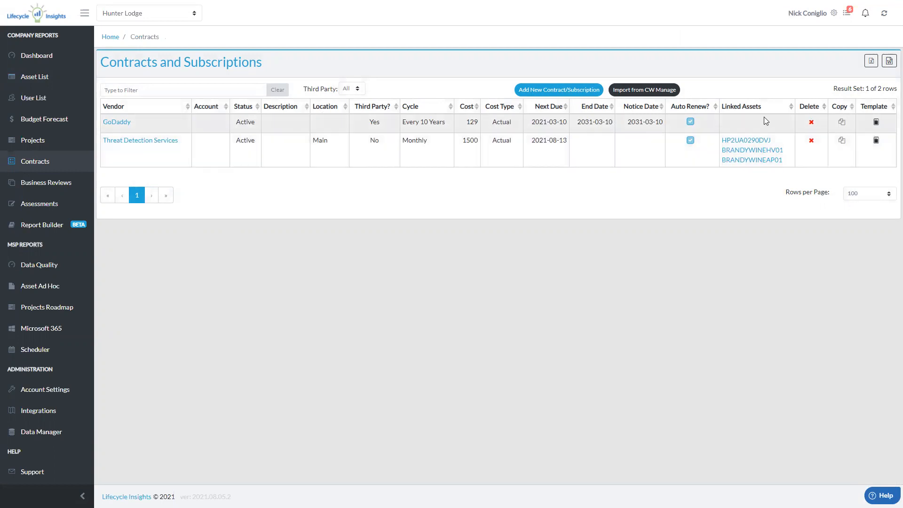
pyautogui.click(812, 123)
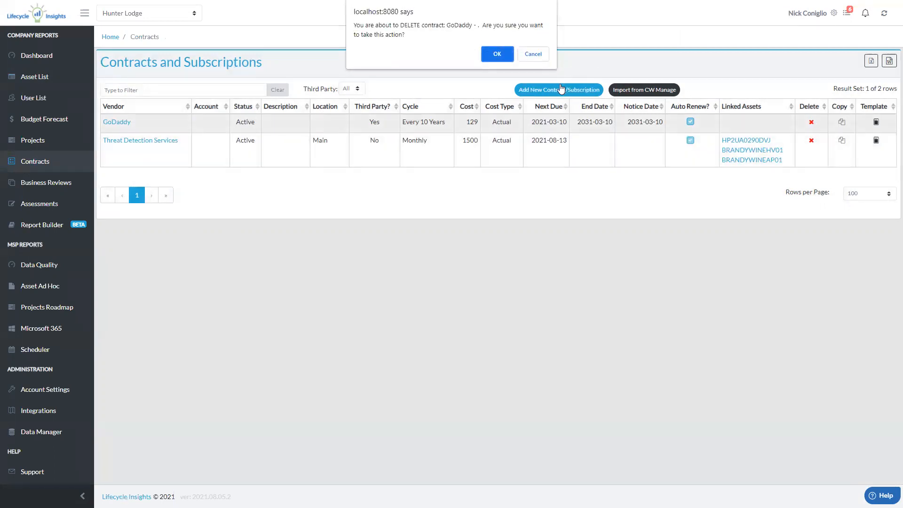
pyautogui.click(534, 55)
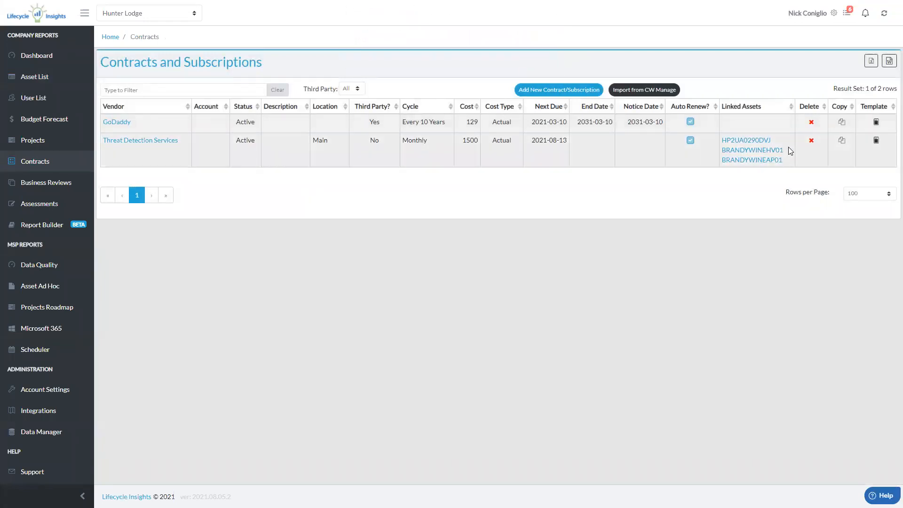
# Copy the GoDaddy contract and delete the copy
pyautogui.click(842, 123)
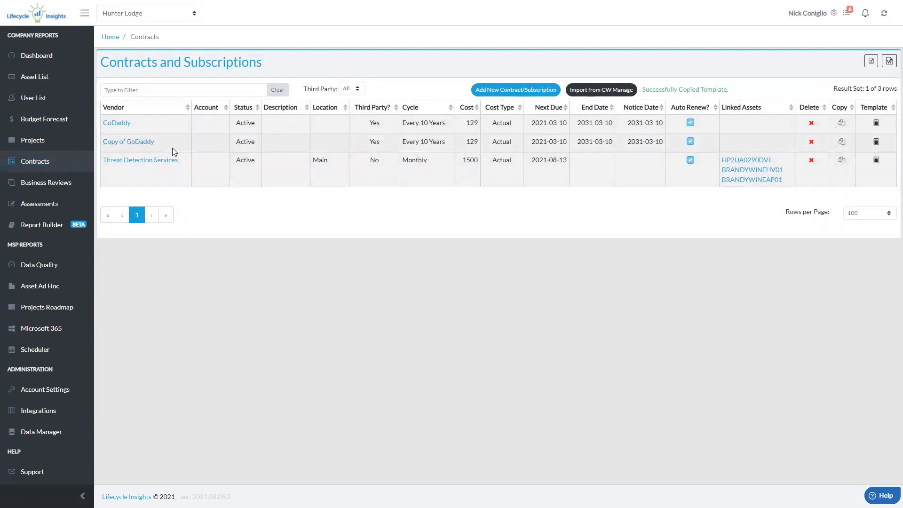
pyautogui.click(810, 144)
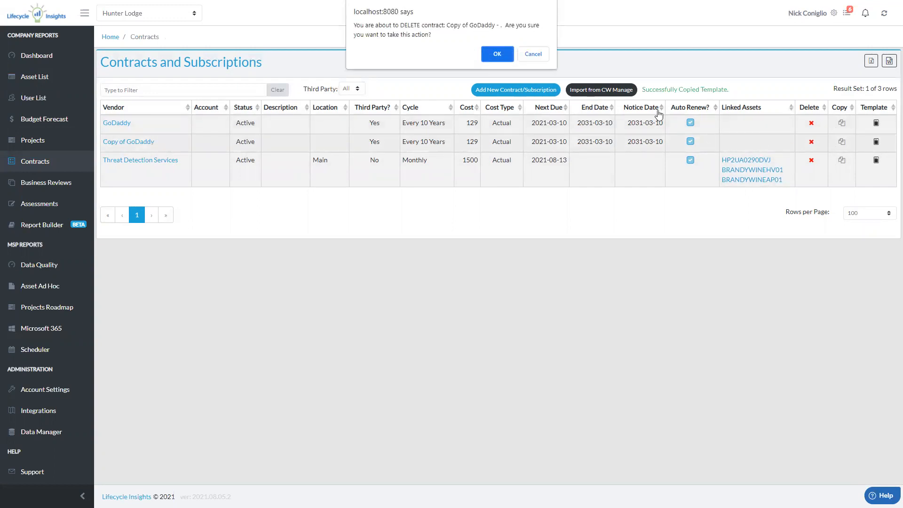
pyautogui.click(495, 54)
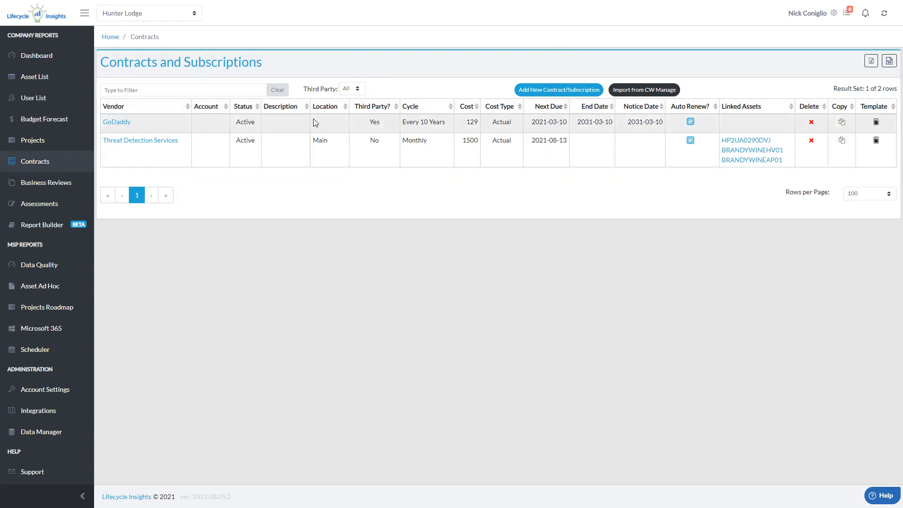
# Save the Threat Detection Services contract as a template named Threat Detection Services Template
pyautogui.click(876, 140)
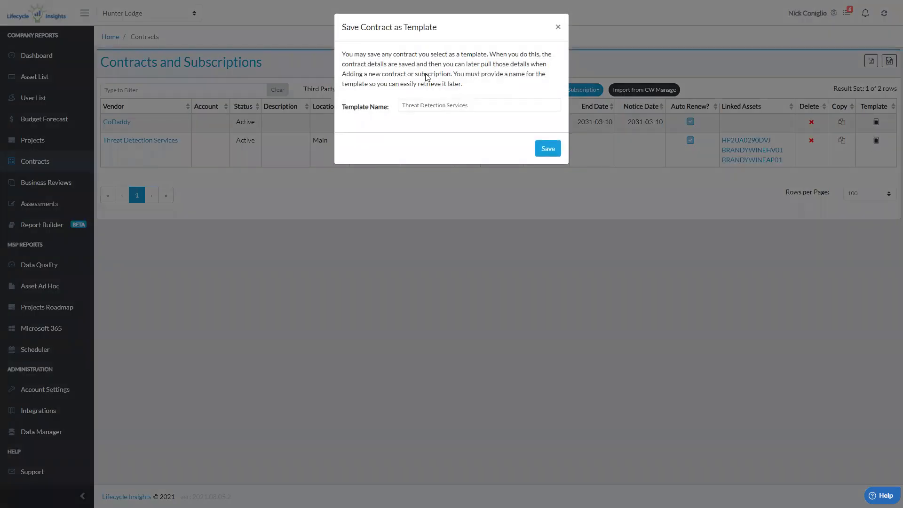
pyautogui.click(474, 104)
pyautogui.write('Template')
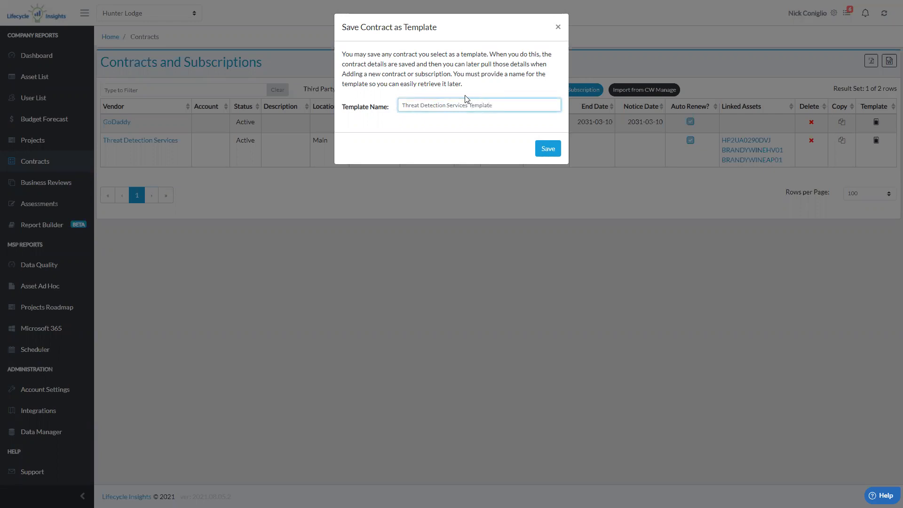
pyautogui.click(548, 150)
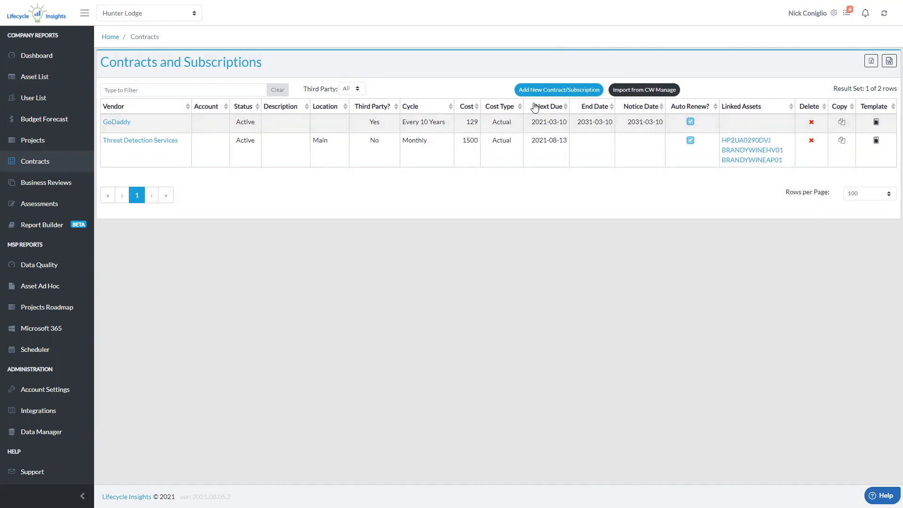
# Start a new contract and fill it from the Threat Detection Services Template
pyautogui.click(555, 94)
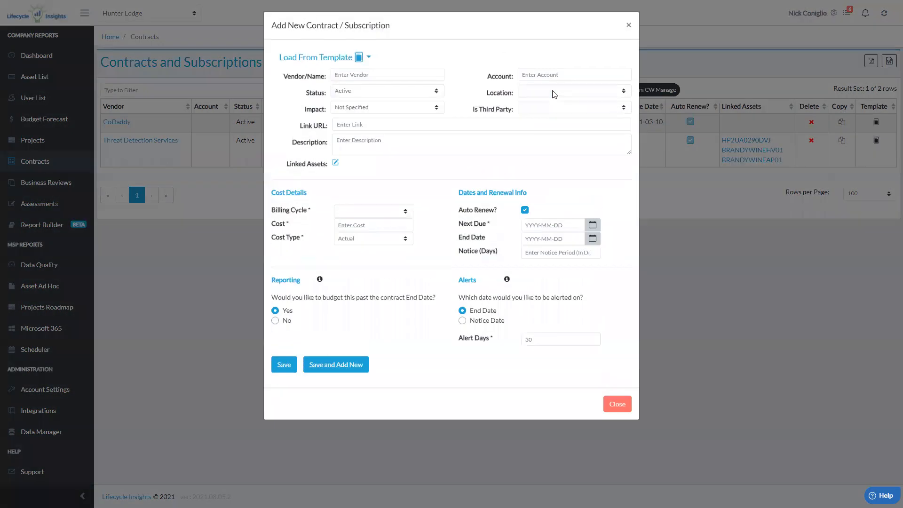
pyautogui.click(368, 66)
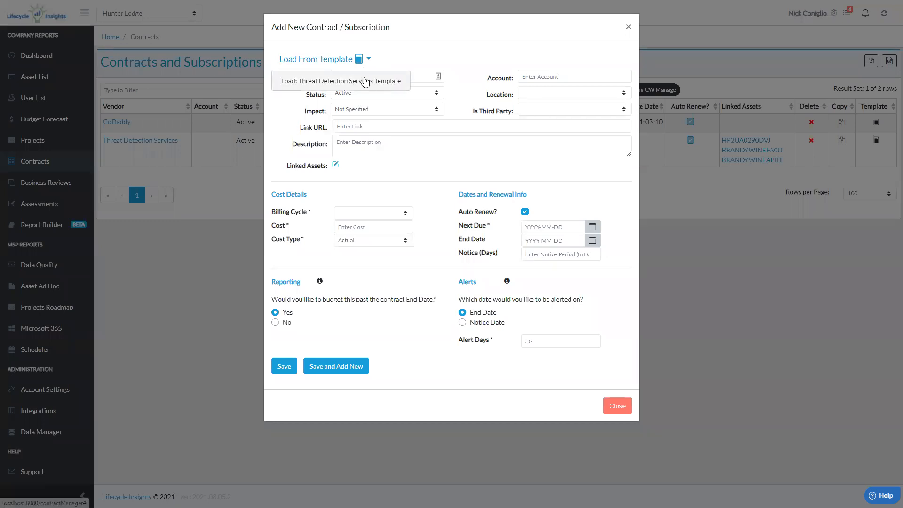
pyautogui.click(365, 81)
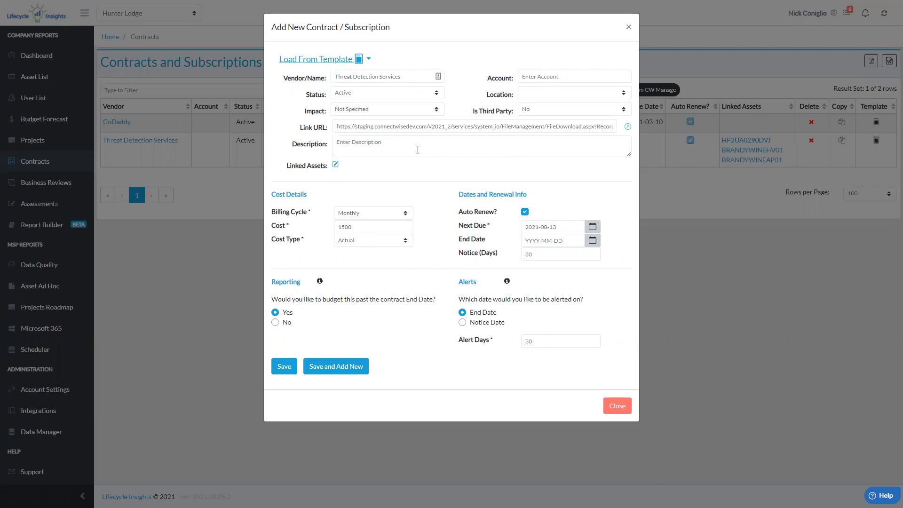
# Clear the link URL in the new contract and close the form without saving
pyautogui.click(412, 127)
pyautogui.hotkey('ctrl', 'a')
pyautogui.press('BackSpace')
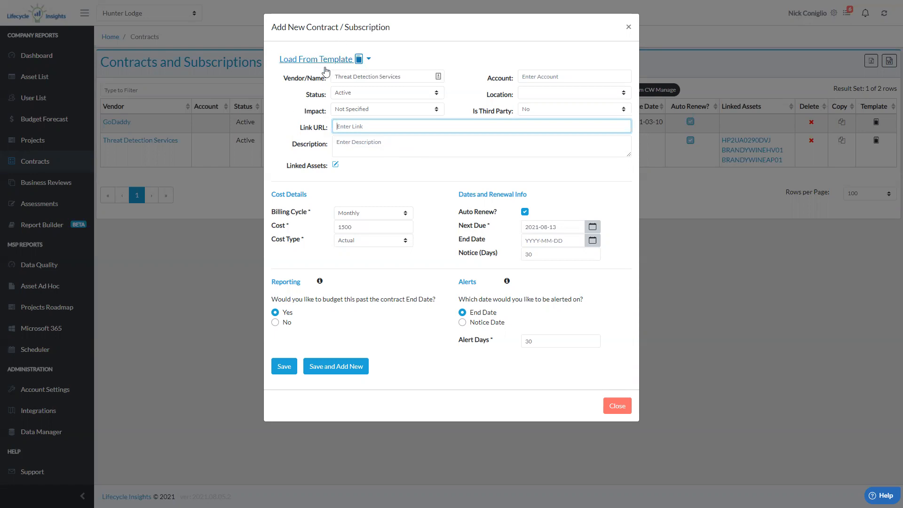
pyautogui.click(369, 60)
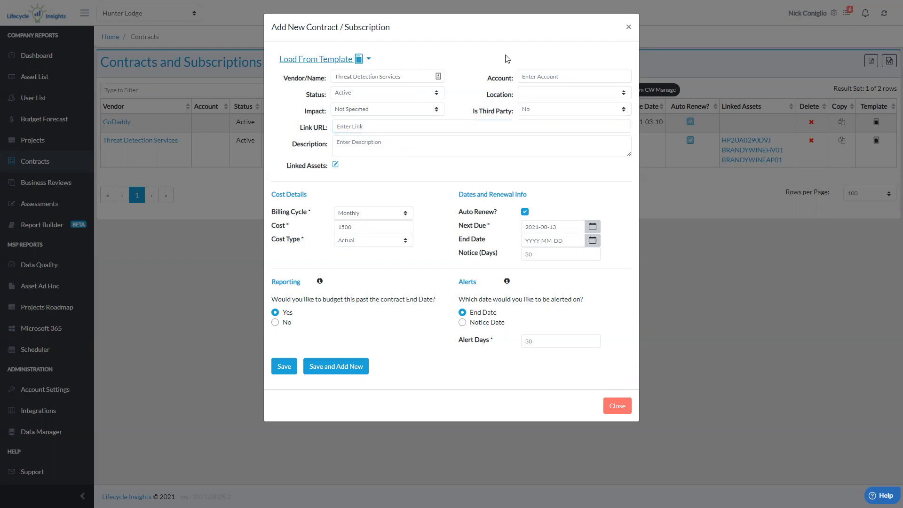
pyautogui.click(629, 27)
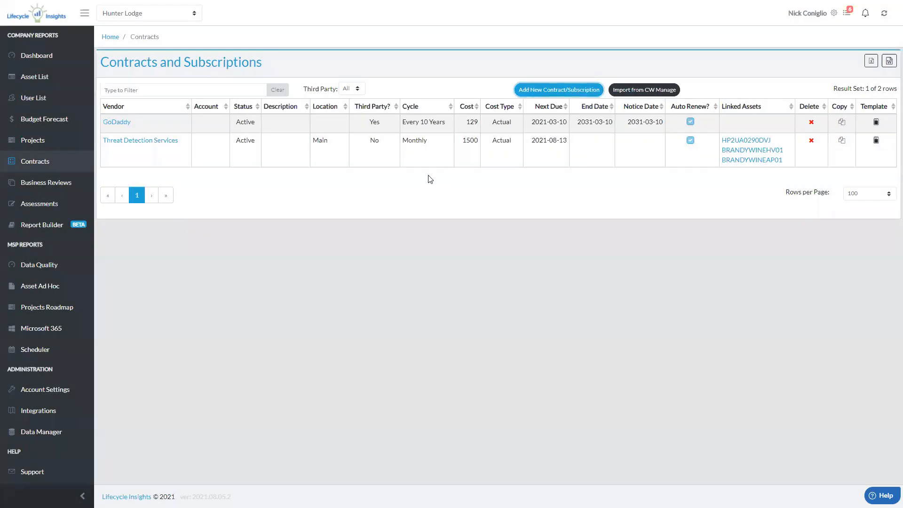
# Open the Email Security & Continuity Project, fill a new recurring charge from the Threat Detection Services Template, and discard the charge
pyautogui.click(48, 145)
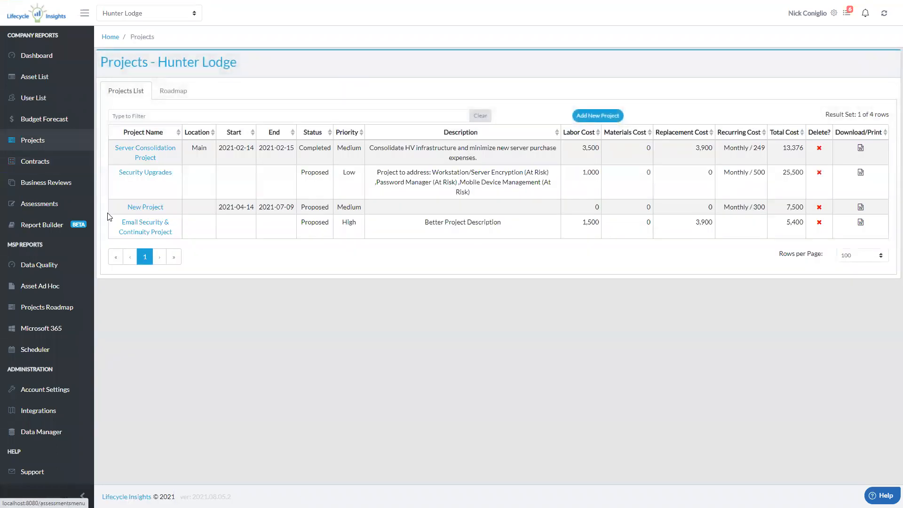
pyautogui.click(143, 233)
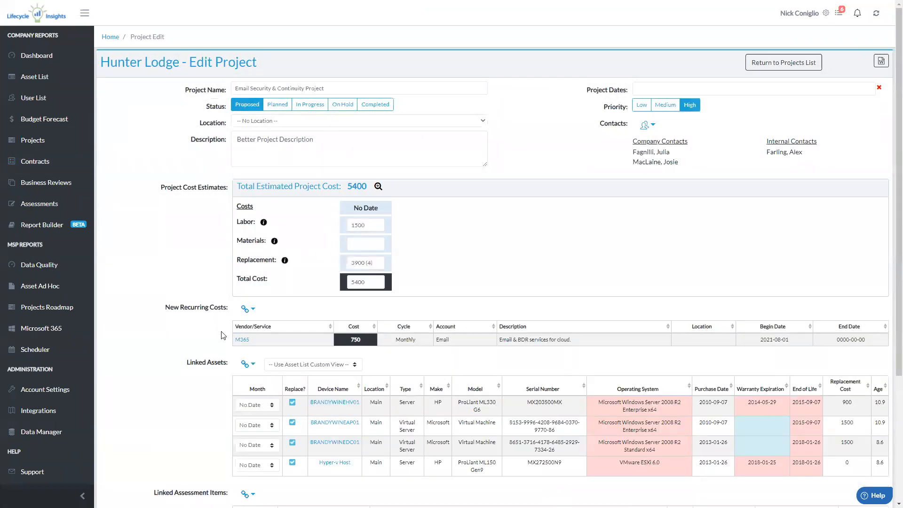
pyautogui.click(252, 311)
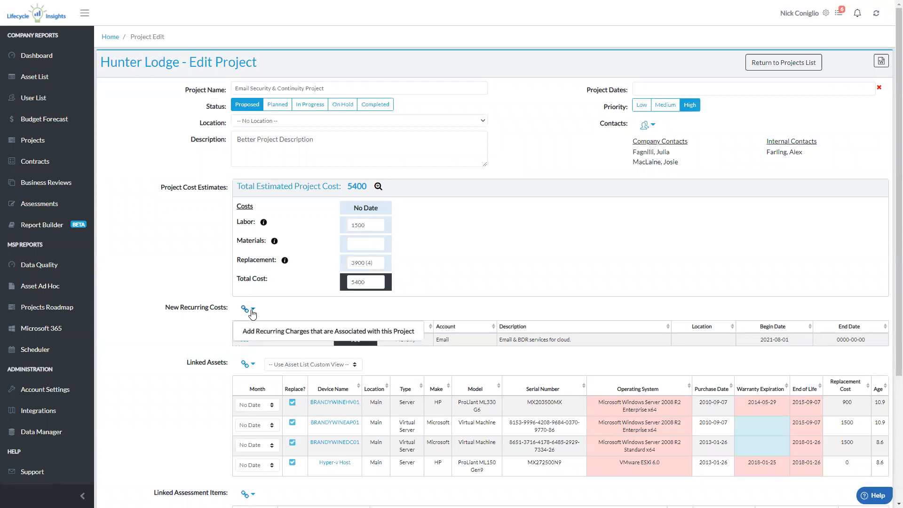
pyautogui.click(263, 332)
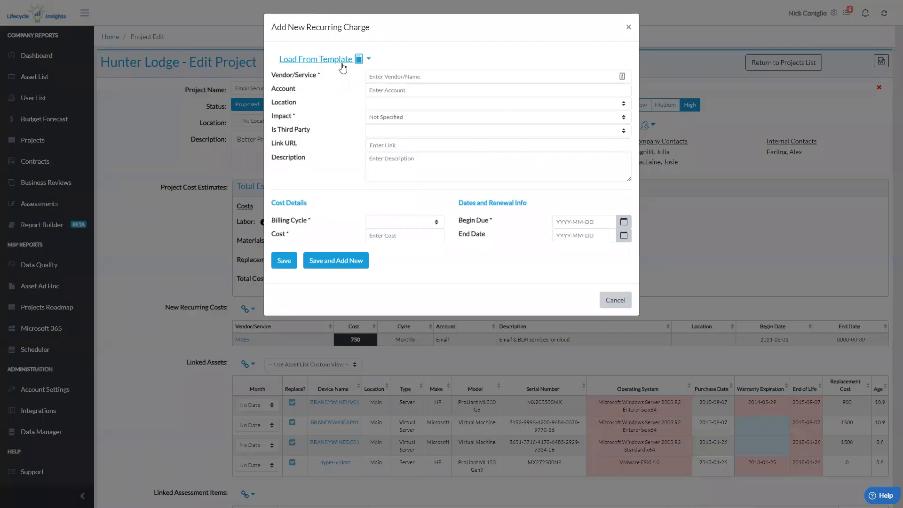
pyautogui.click(369, 60)
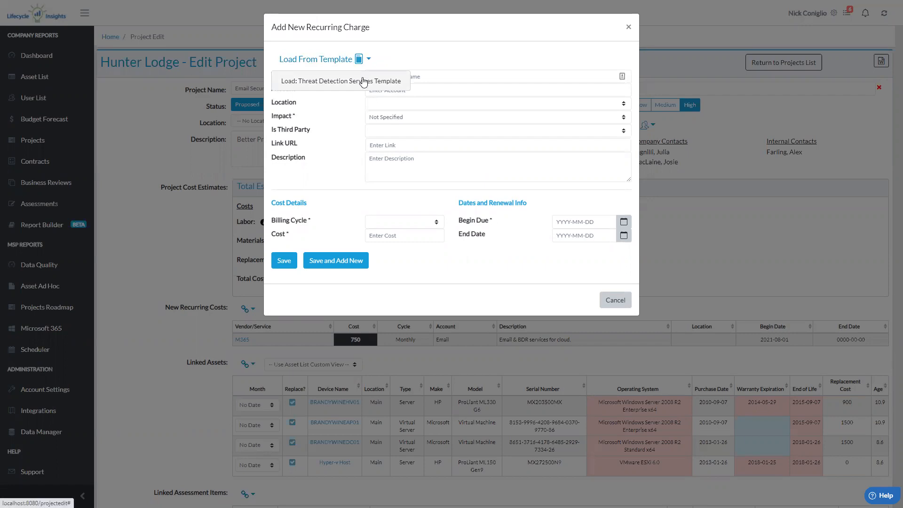
pyautogui.click(363, 83)
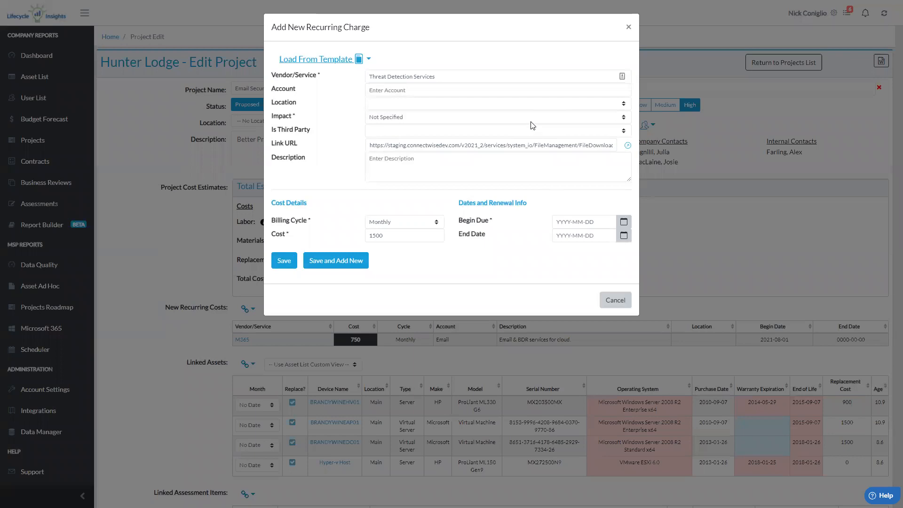
pyautogui.click(628, 26)
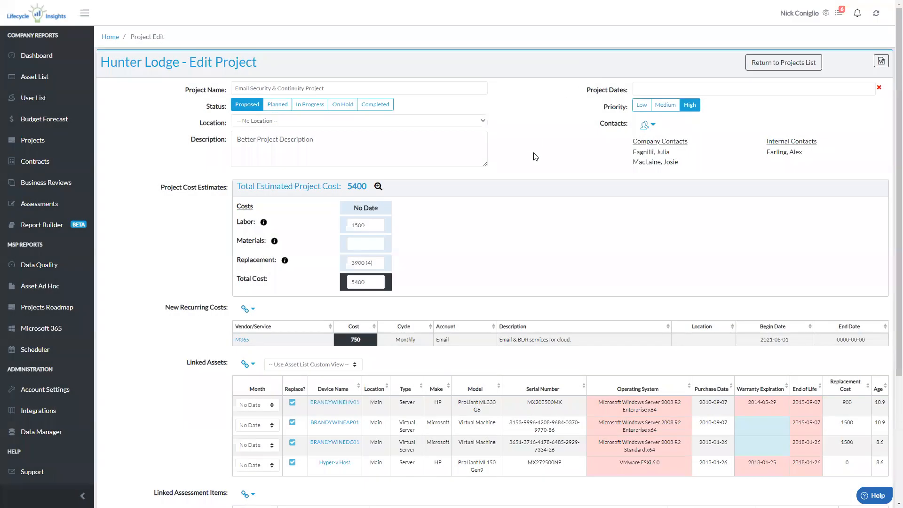
# Import the Hunter Lodge Managed Service Agreement from ConnectWise Manage into the contracts list, with additions under agreements shown
pyautogui.click(58, 163)
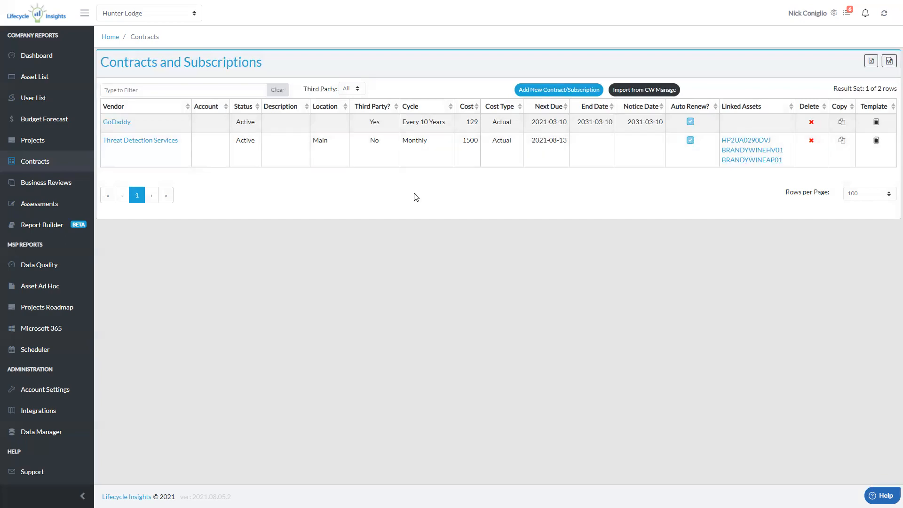
pyautogui.click(643, 91)
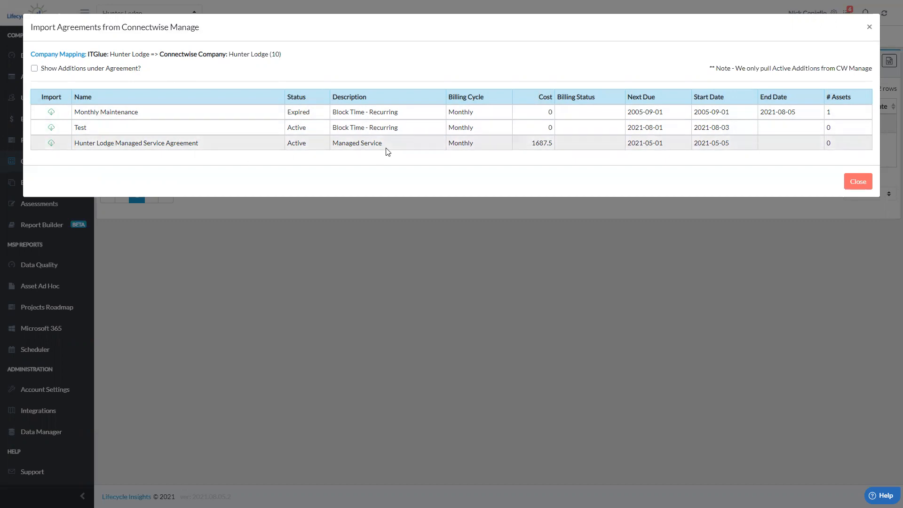
pyautogui.click(34, 69)
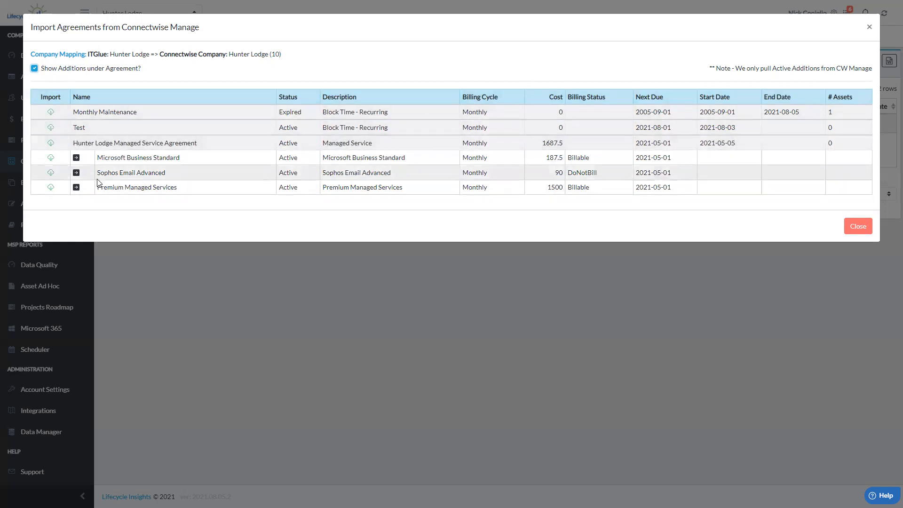
pyautogui.click(51, 144)
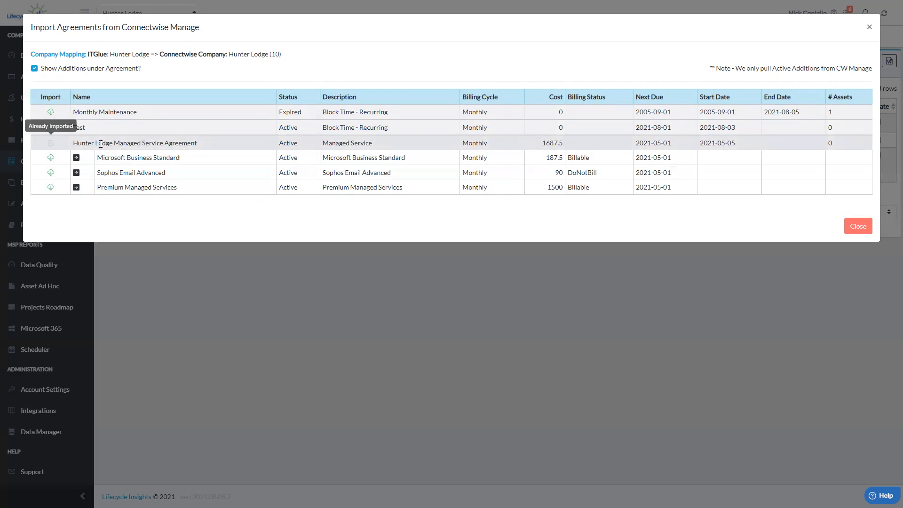
pyautogui.click(858, 226)
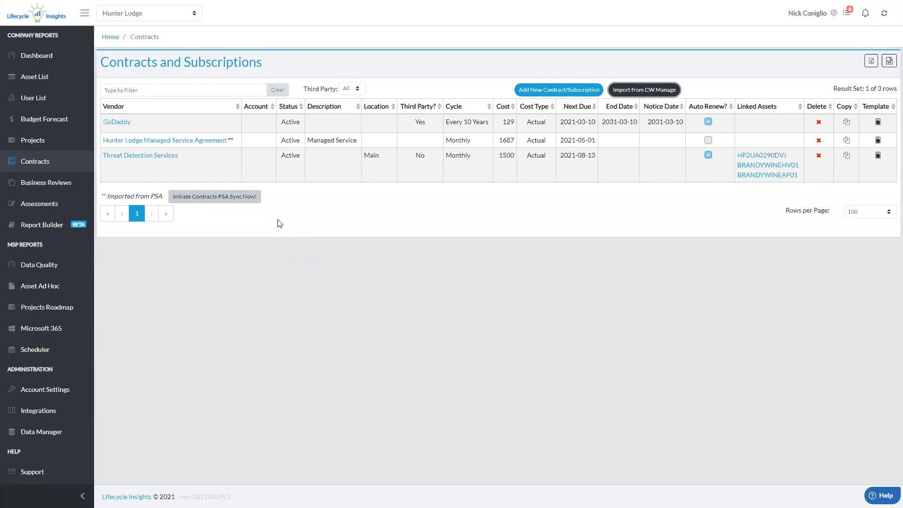
# Examine which fields are editable in the imported Hunter Lodge Managed Service Agreement and close it
pyautogui.click(197, 144)
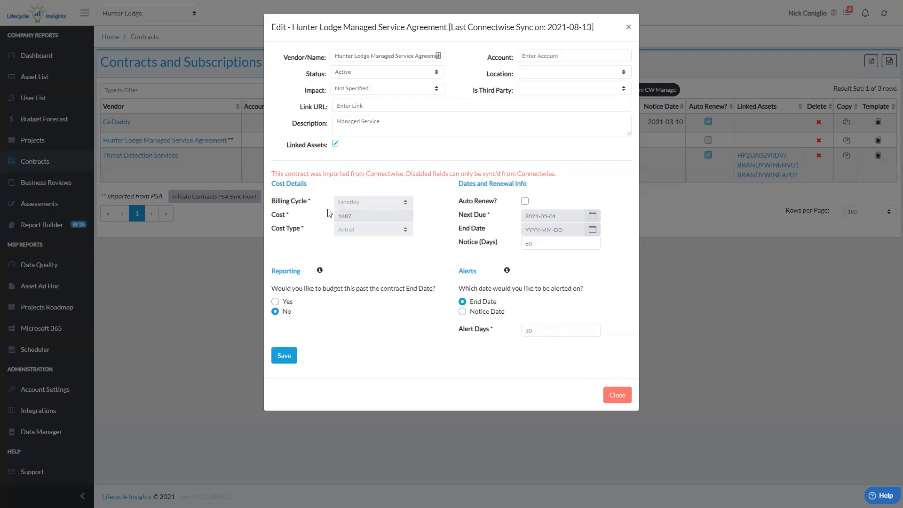
pyautogui.click(616, 395)
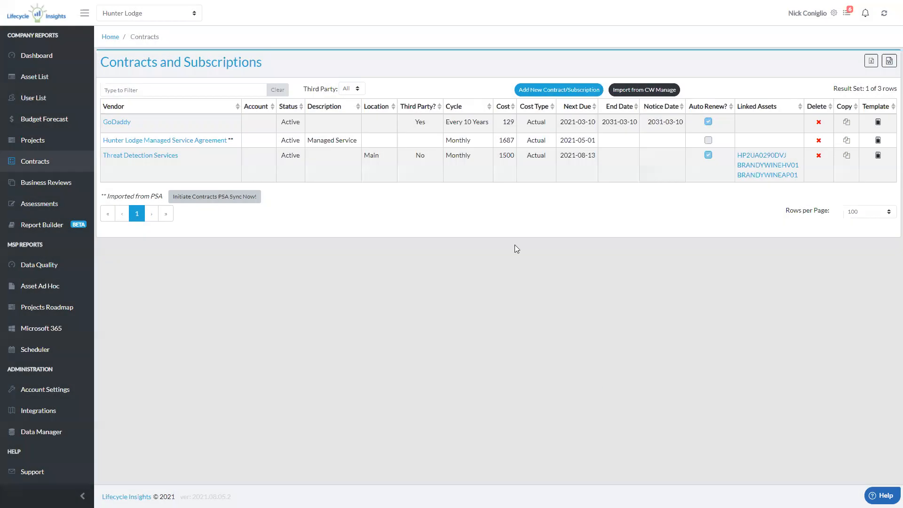
# Copy the Hunter Lodge Managed Service Agreement contract and check the details of the copy
pyautogui.click(845, 143)
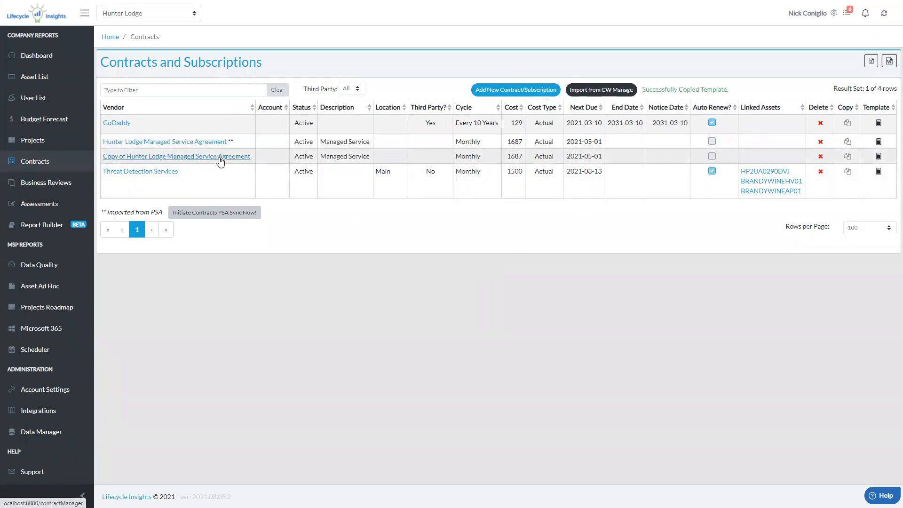
pyautogui.click(220, 160)
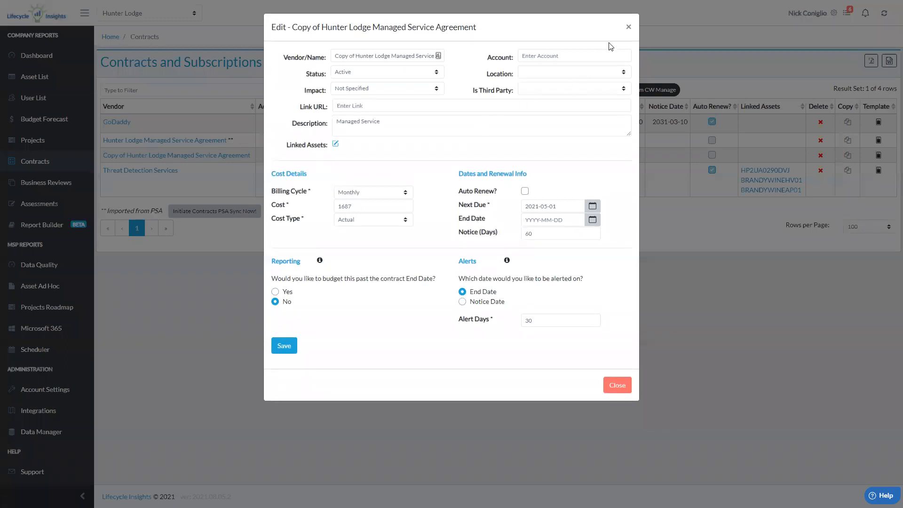
pyautogui.click(627, 30)
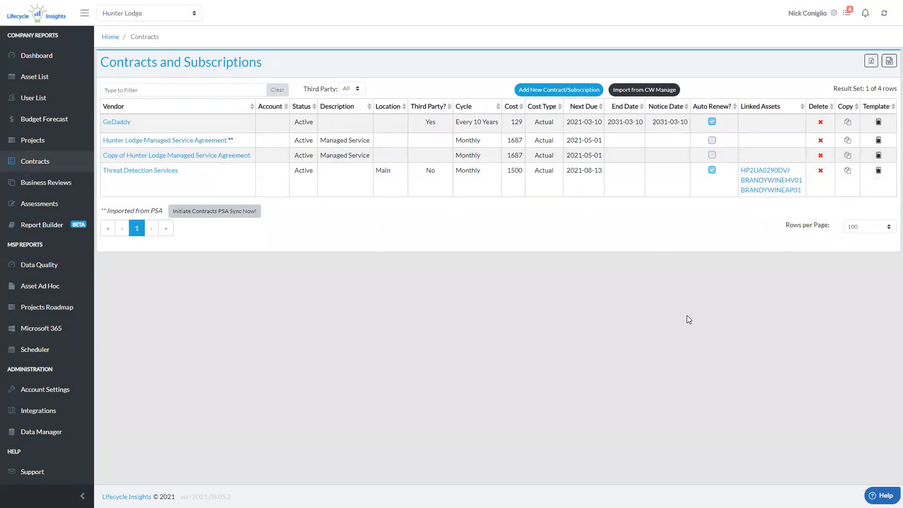